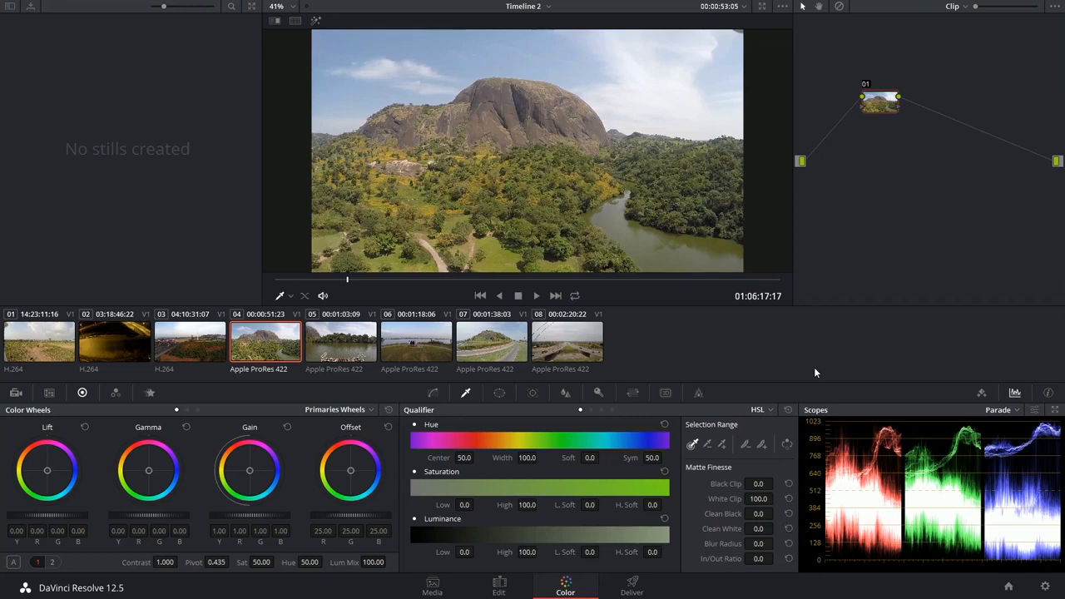
left_click(770, 410)
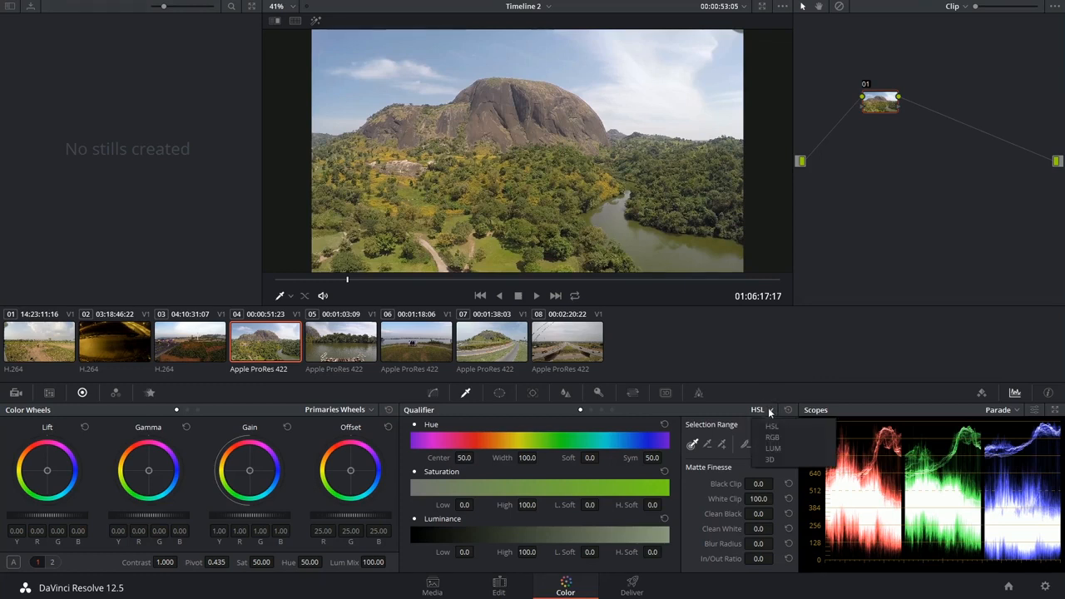
left_click(774, 459)
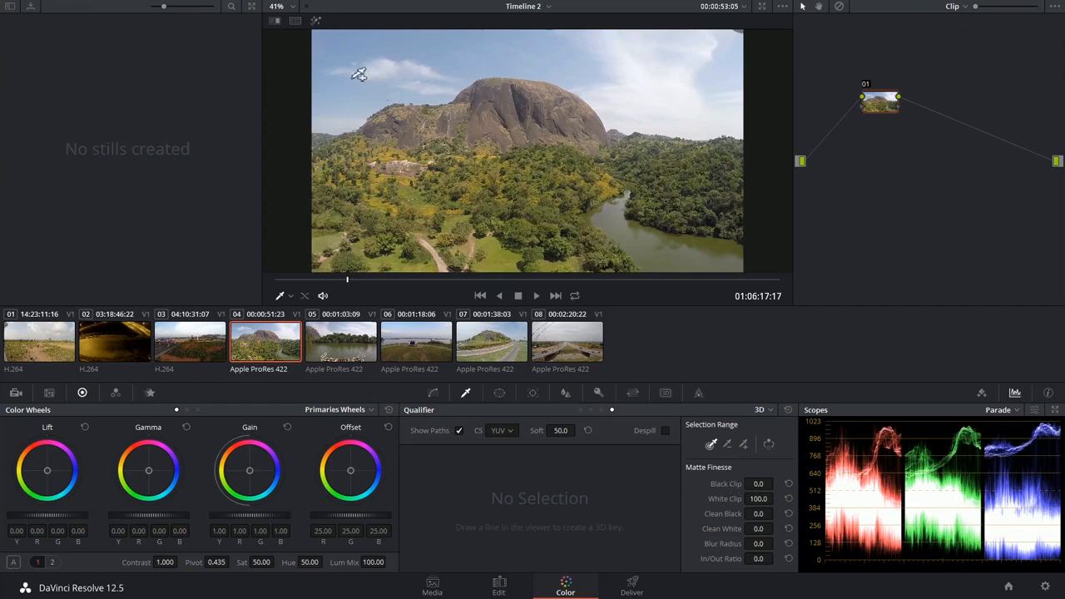
mouse_move(350, 76)
left_mouse_down()
mouse_move(413, 65)
mouse_move(505, 57)
mouse_move(551, 61)
mouse_move(624, 107)
mouse_move(681, 114)
mouse_move(711, 99)
mouse_move(715, 66)
mouse_move(658, 69)
left_mouse_up()
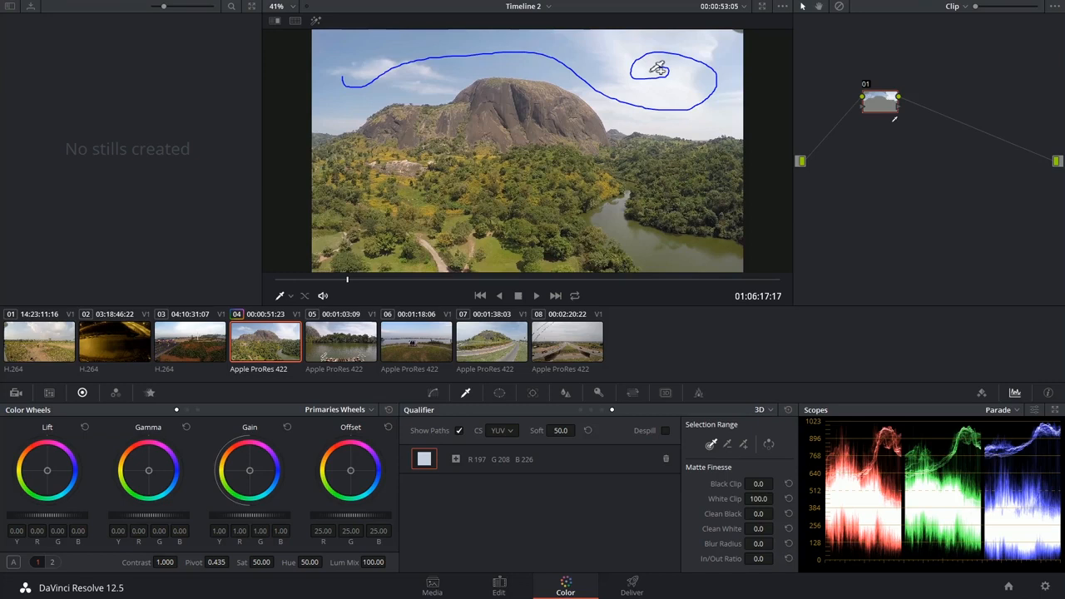
key("ctrl+z")
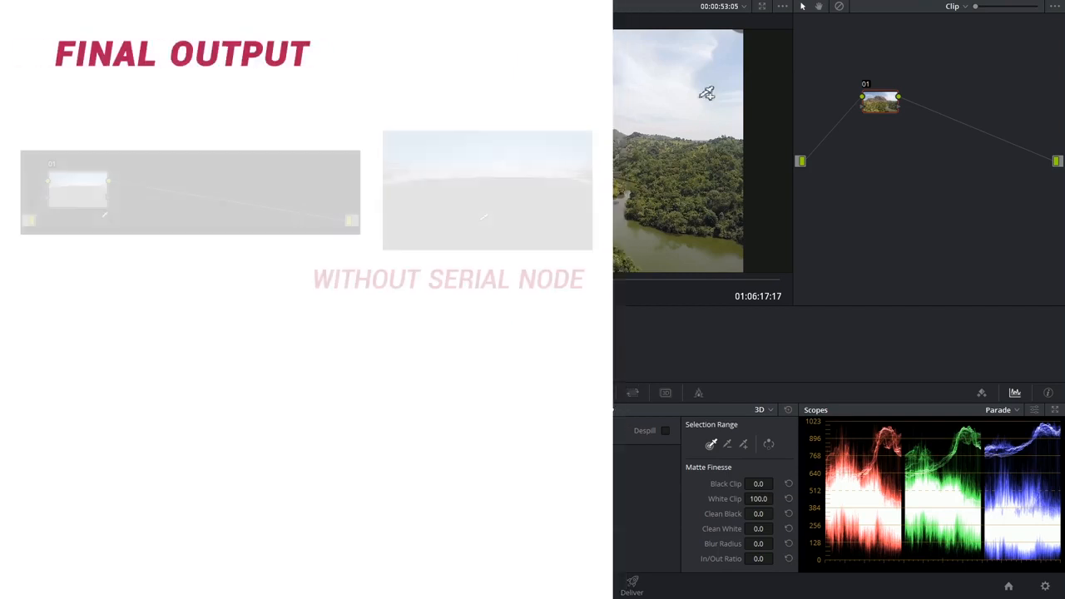
Step: Add a serial node after node 01 and arrange the two nodes close together
left_click_drag(882, 106, 862, 108)
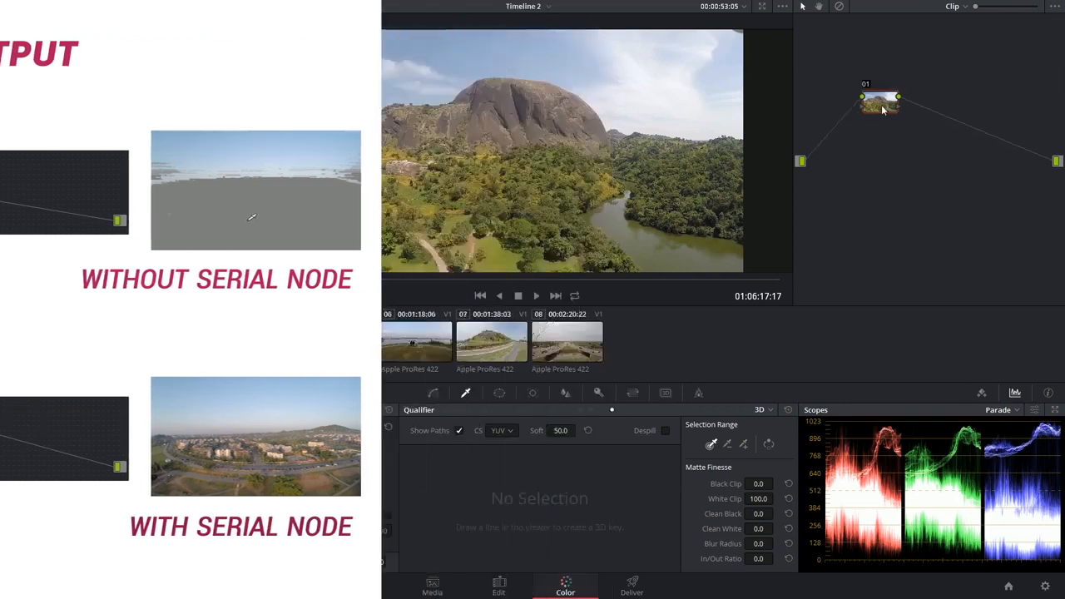
left_click_drag(862, 109, 927, 115)
key("alt+s")
key("alt+s")
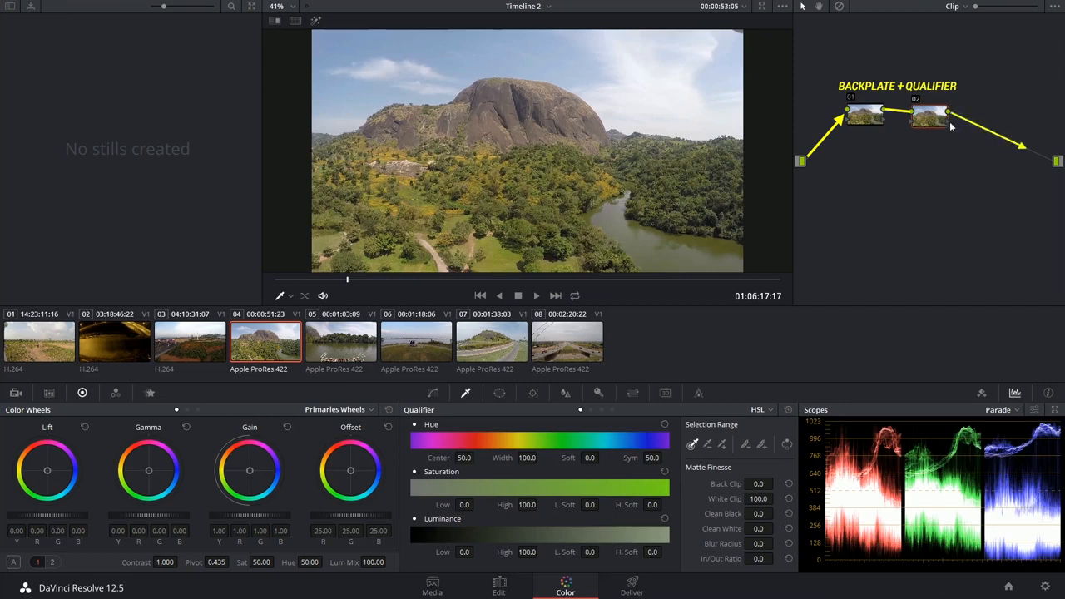
left_click_drag(929, 119, 925, 119)
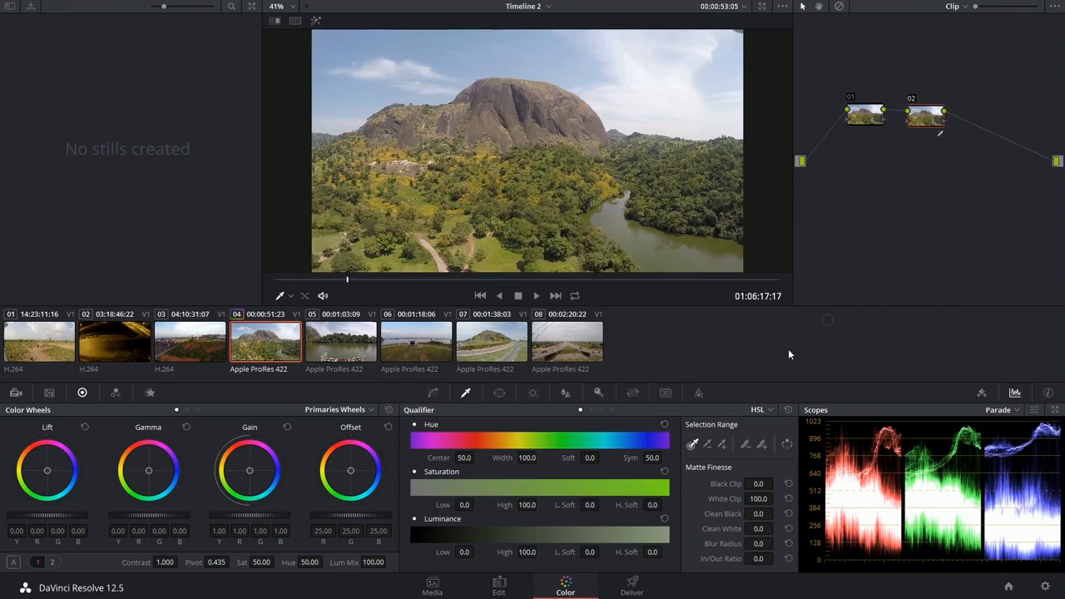
Step: Switch node 02's qualifier to 3D and sample the sky with a winding stroke across the blue areas and clouds
left_click(758, 407)
left_click(772, 459)
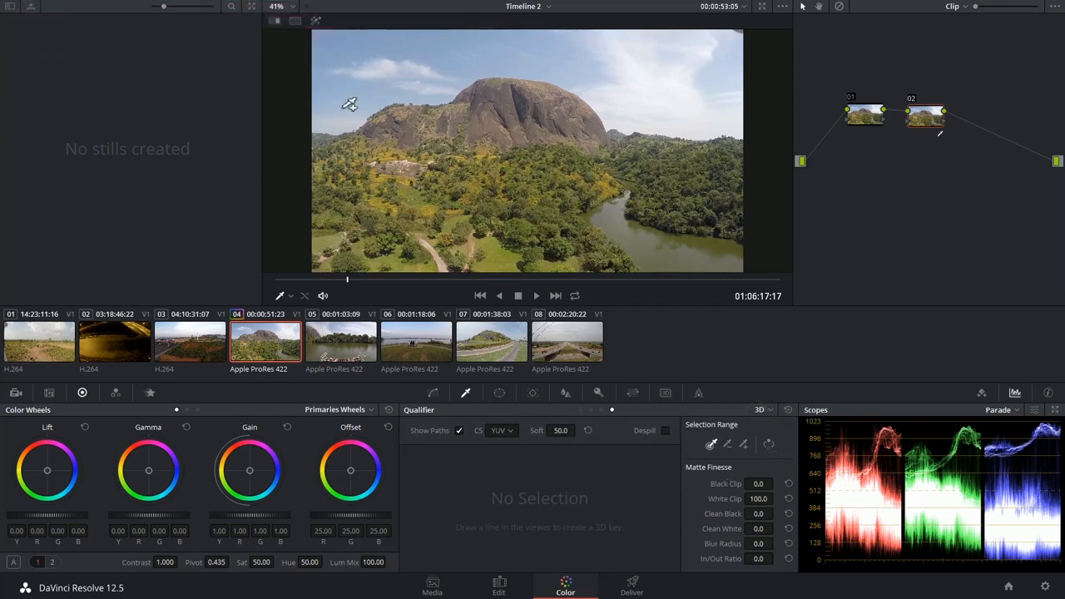
mouse_move(342, 106)
left_mouse_down()
mouse_move(368, 58)
mouse_move(400, 52)
mouse_move(426, 73)
mouse_move(542, 43)
mouse_move(586, 51)
mouse_move(627, 107)
mouse_move(705, 117)
mouse_move(726, 65)
mouse_move(695, 50)
mouse_move(658, 77)
mouse_move(653, 88)
mouse_move(684, 85)
left_mouse_up()
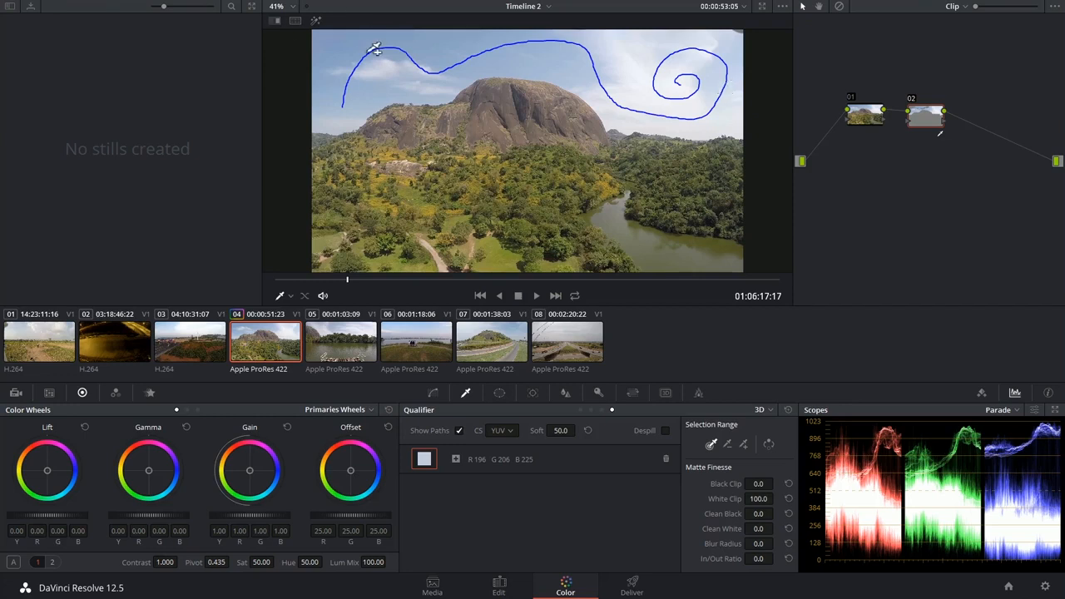
Step: Highlight the selection and add further sky samples to the key where parts of the sky are still missing
left_click(315, 21)
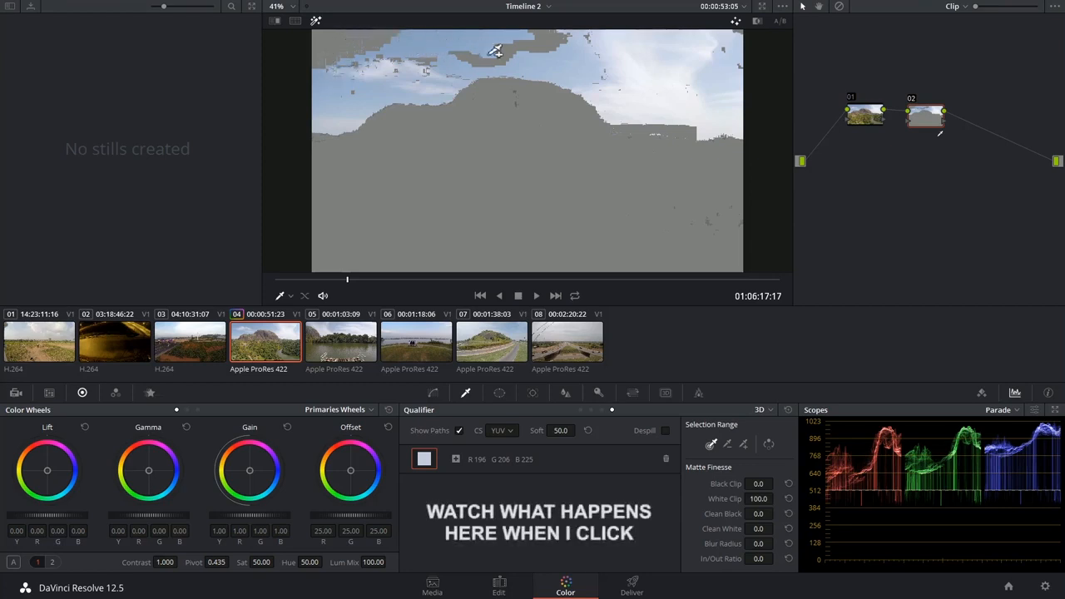
left_click(545, 37)
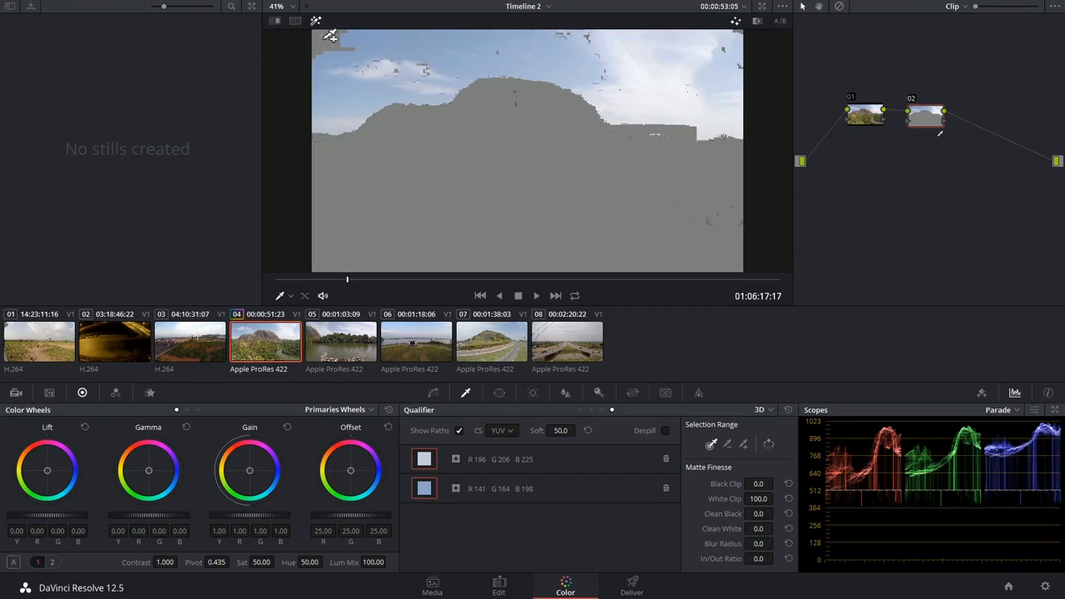
left_click(449, 70)
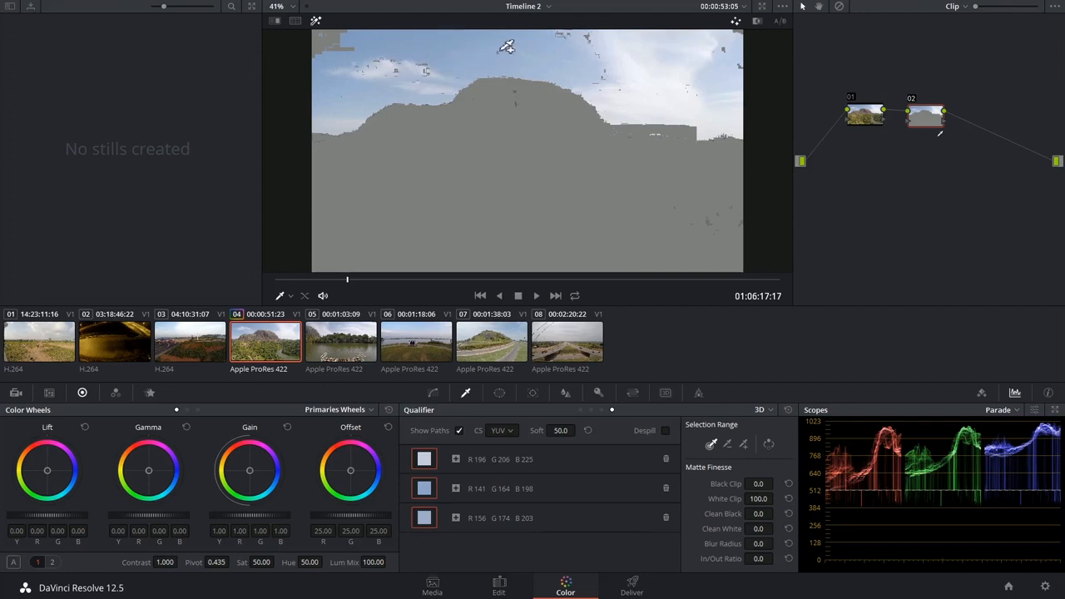
left_click(711, 84)
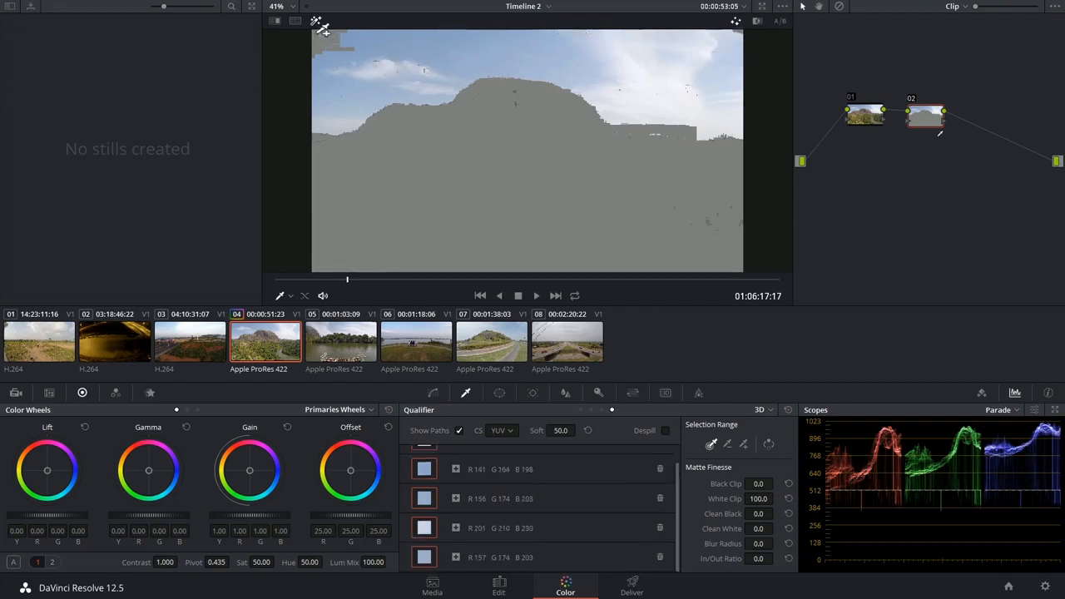
left_click(319, 32)
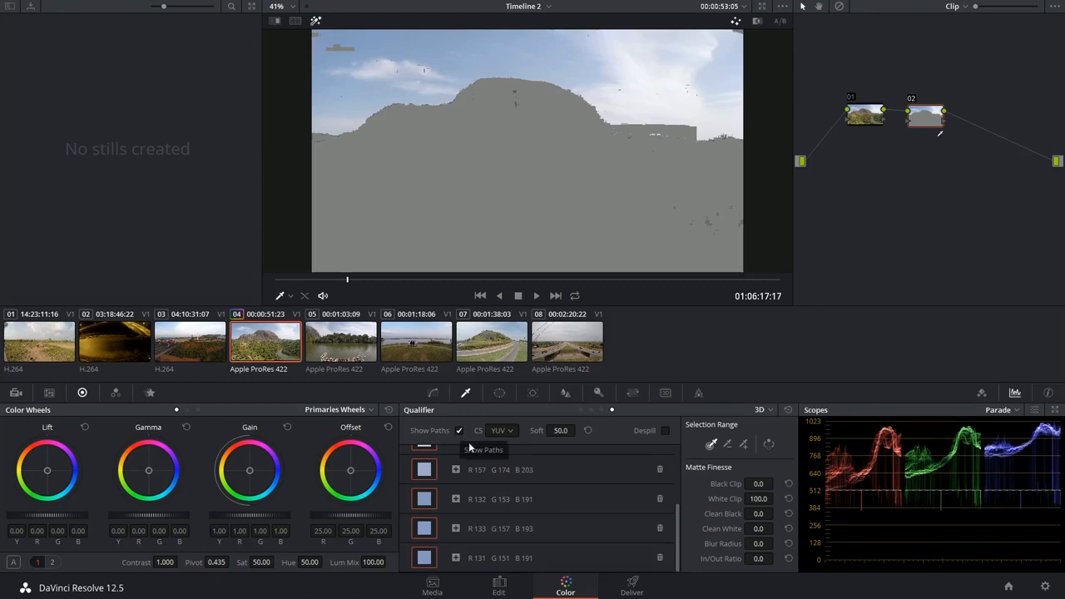
Step: Delete the second colour sample in the 3D key's sample list
scroll(562, 506, "up", 5)
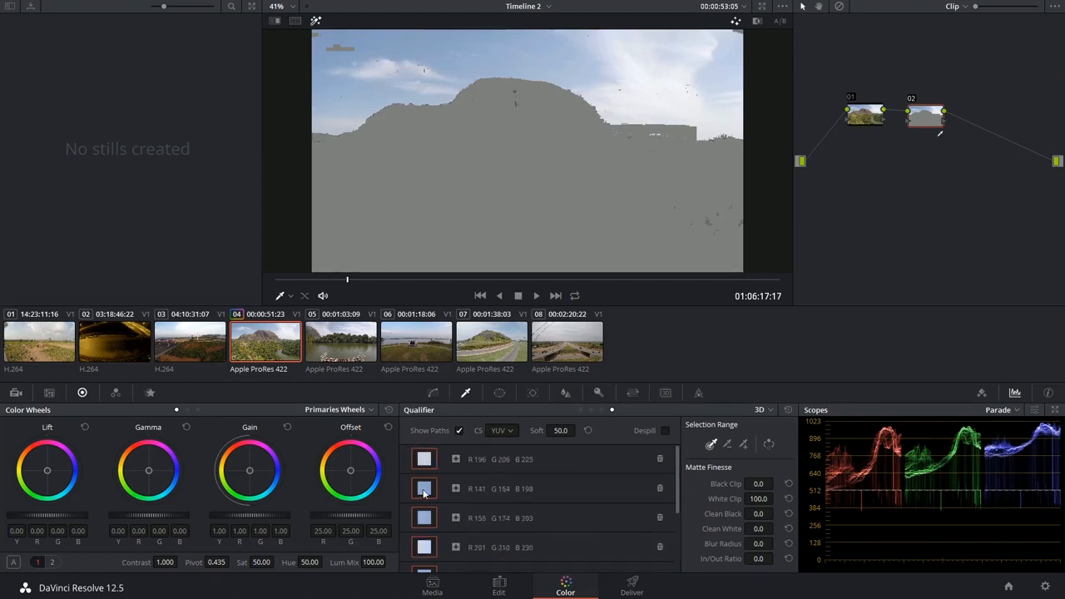
left_click(423, 492)
left_click(660, 491)
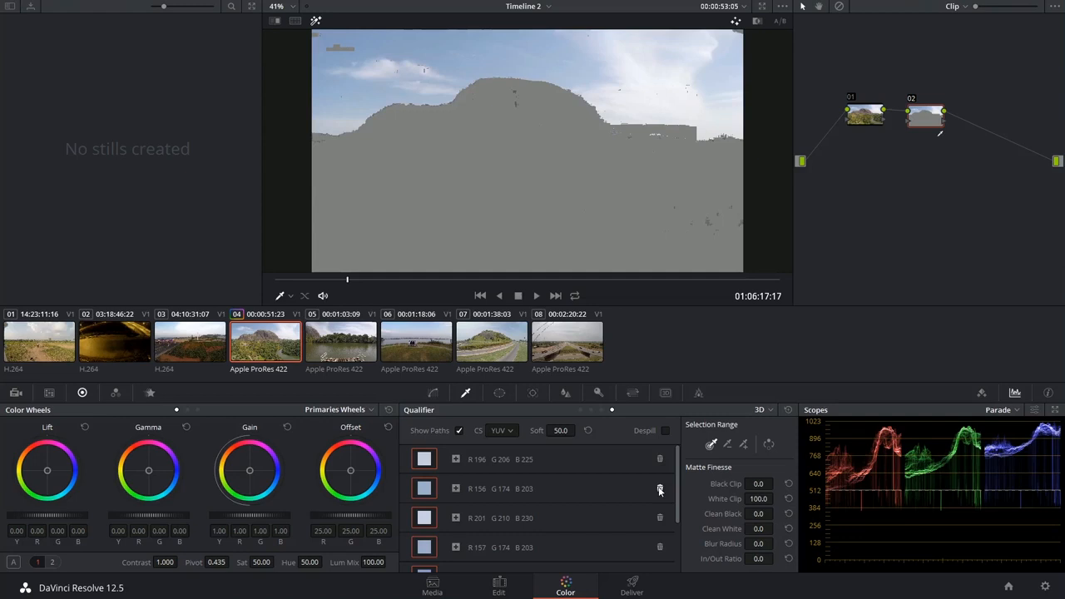
Step: Examine the sample strokes without the highlight, compare the view with paths hidden, and check the available colour space options
left_click(316, 20)
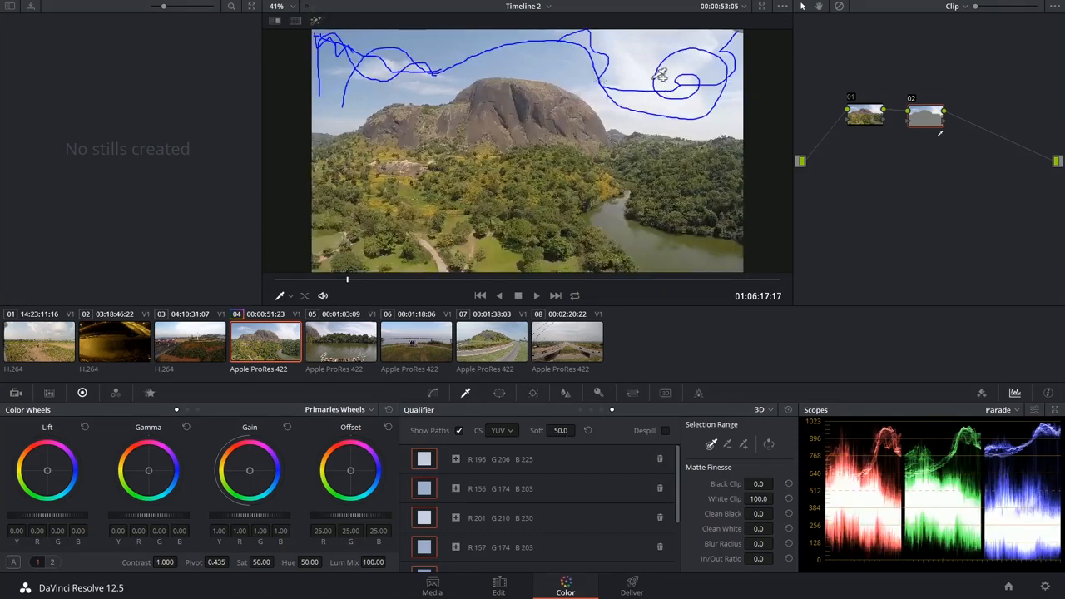
left_click(460, 431)
left_click(459, 431)
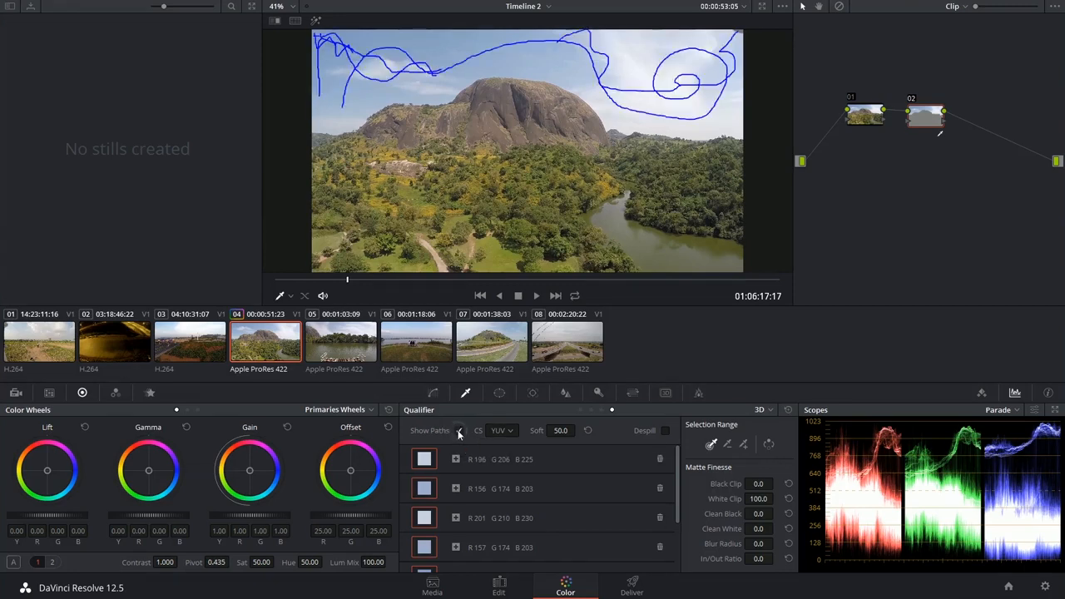
left_click(506, 431)
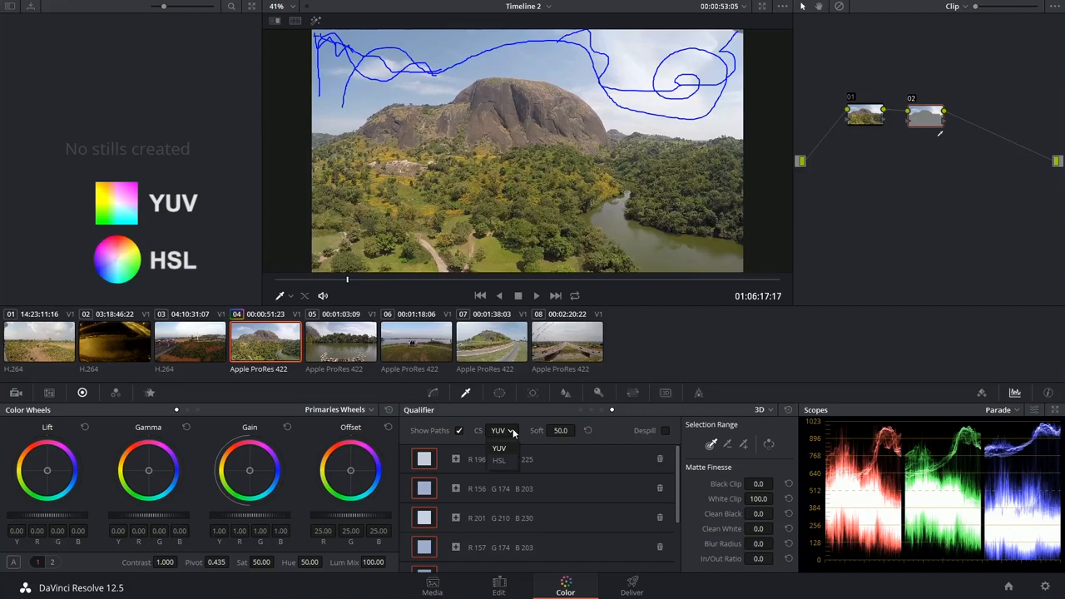
left_click(513, 432)
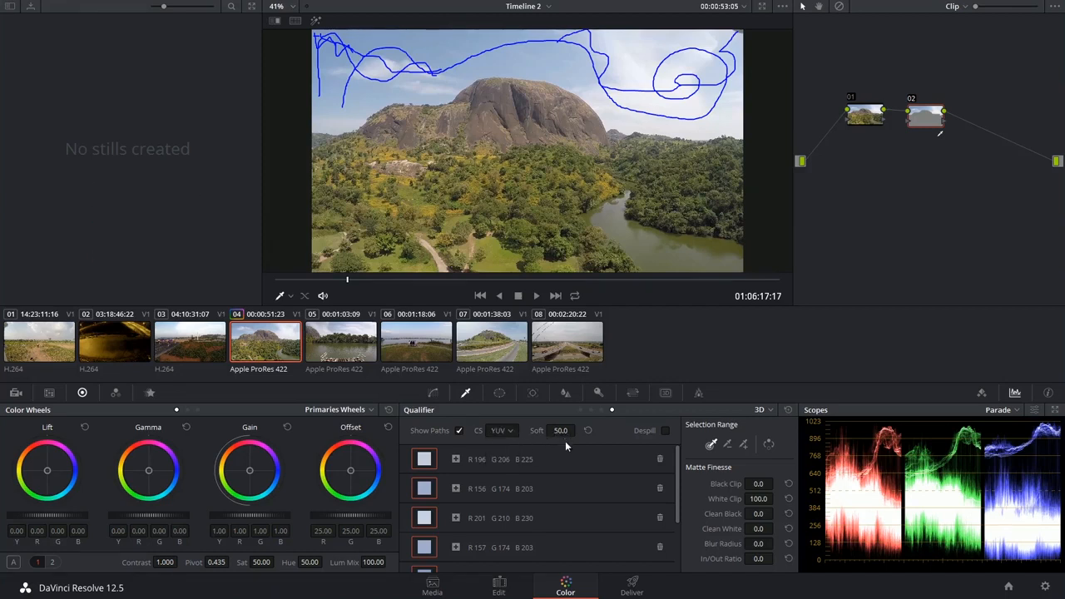
Step: Highlight the selection and try different softness values for the 3D key
left_click_drag(560, 436, 559, 442)
key("shift+h")
left_click_drag(565, 436, 577, 431)
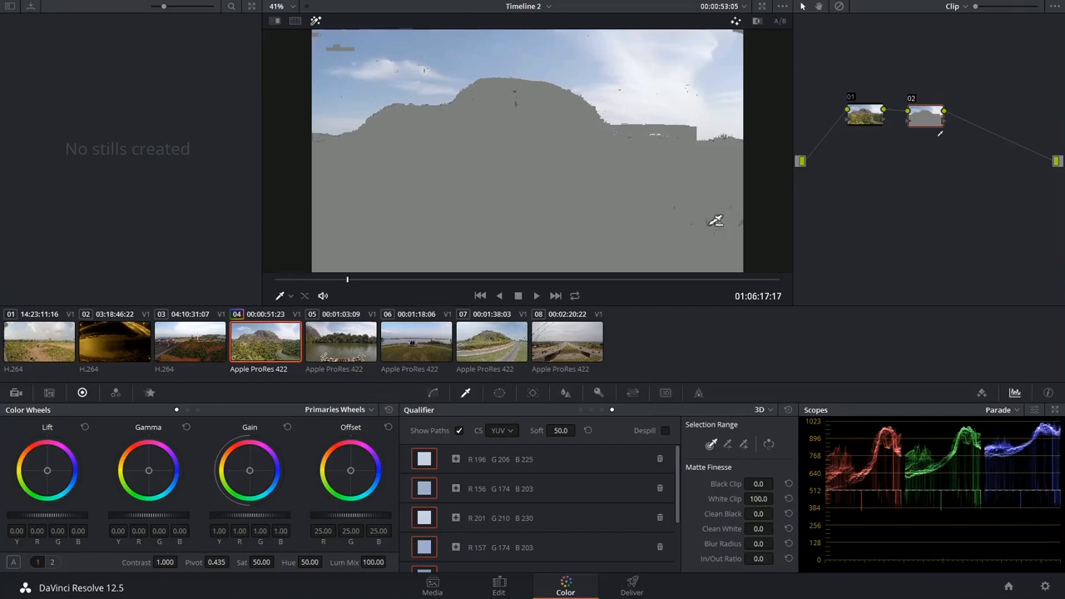
Step: Subtract the stray foliage patches on the river's far bank from the key and check the stroke without the highlight
key("alt")
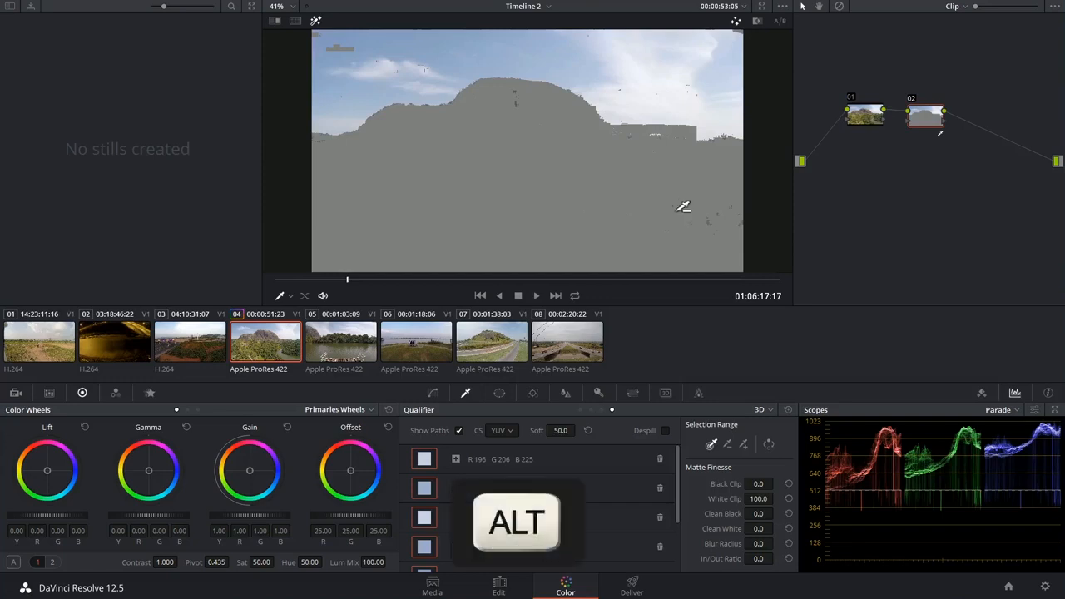
left_click(746, 232, "alt")
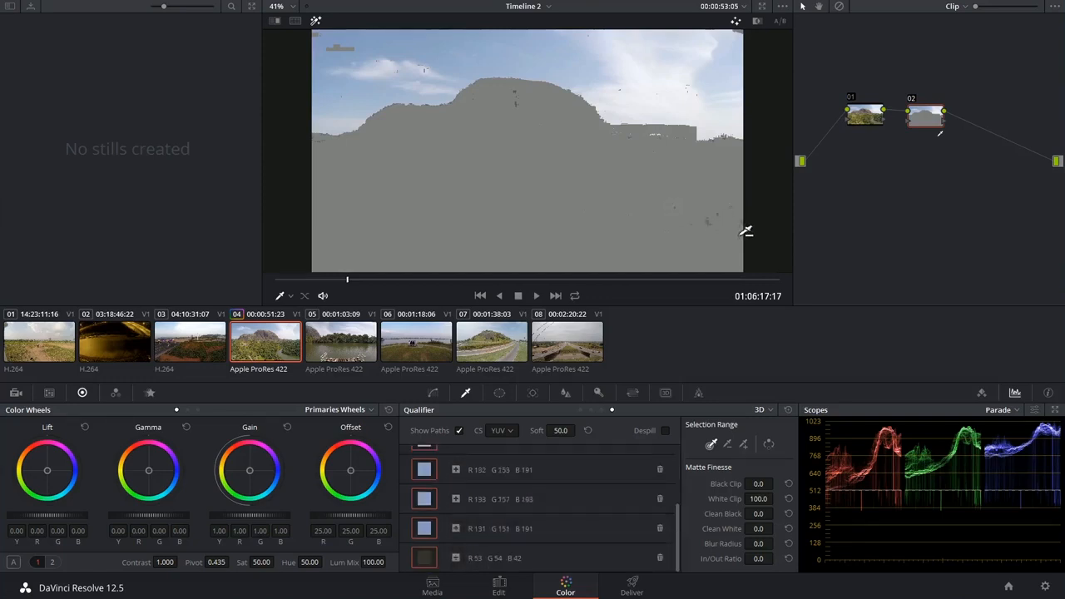
left_click(316, 22)
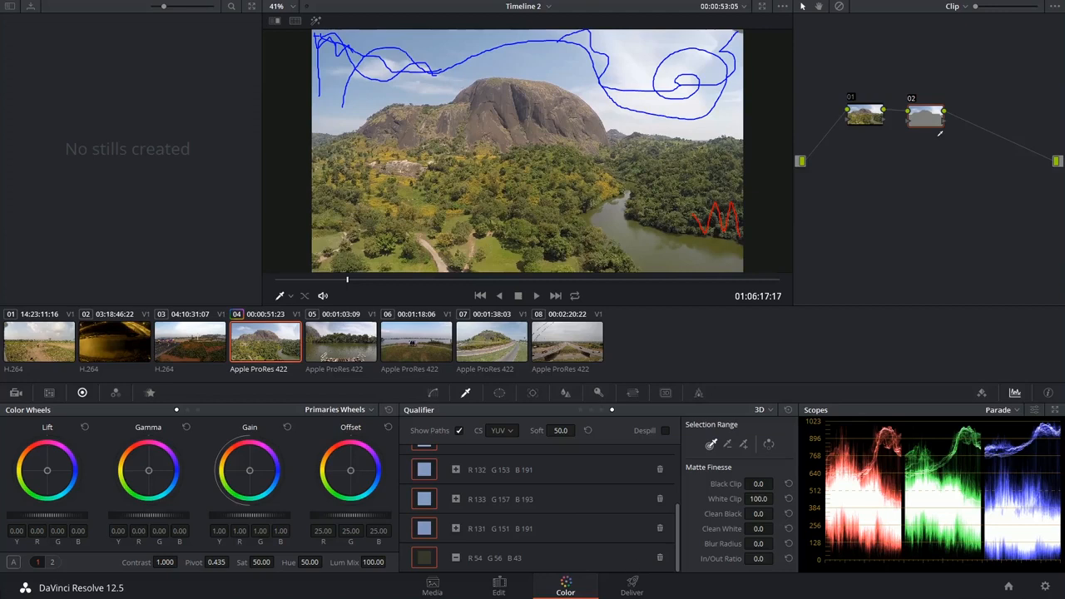
left_click(316, 21)
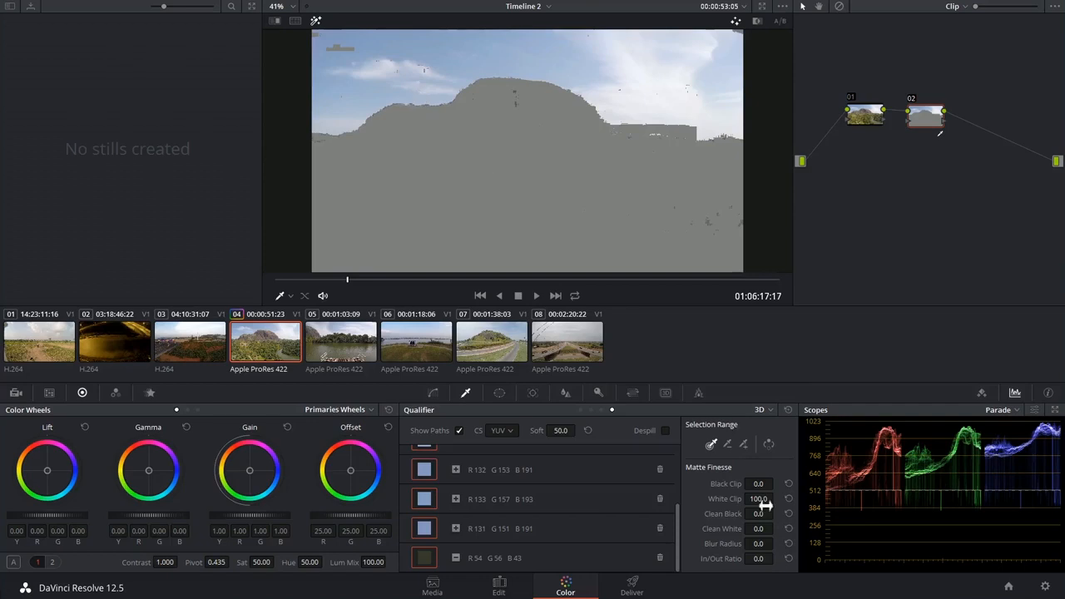
Step: Refine the matte with Black Clip 19.4, White Clip 91.0, Clean Black 8.2, Clean White 13.9, Blur Radius 17.8 and In/Out Ratio -40.9
left_click_drag(759, 485, 776, 485)
left_click_drag(760, 499, 776, 528)
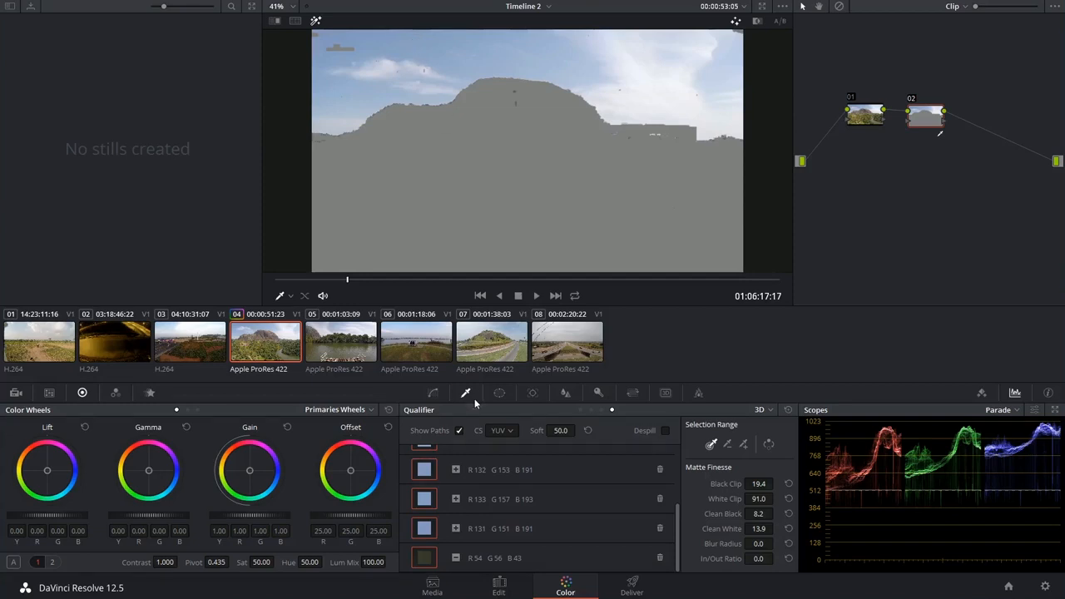
left_click(500, 393)
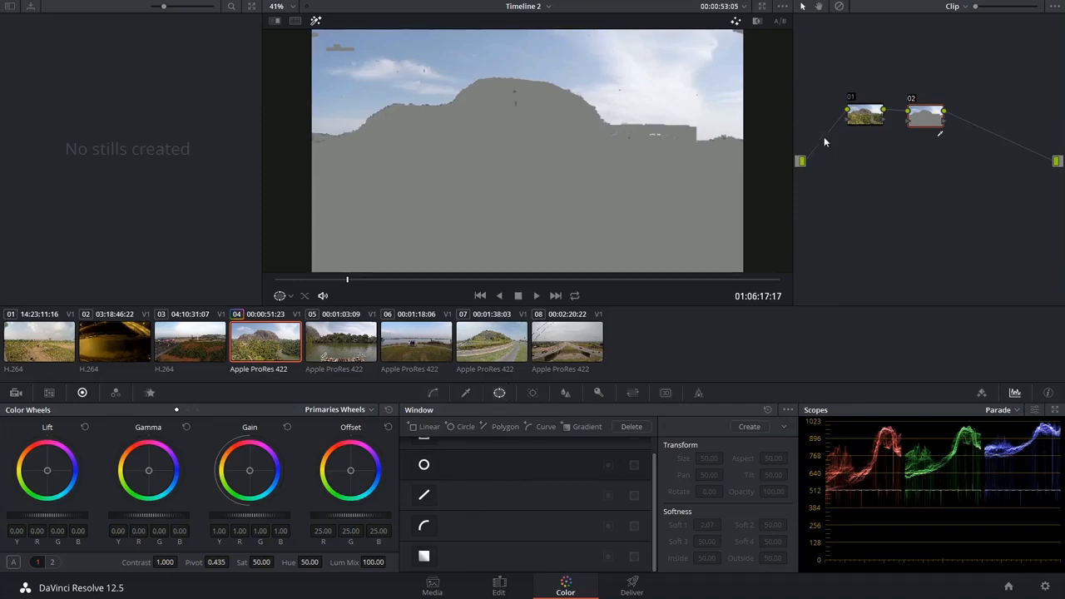
left_click(467, 394)
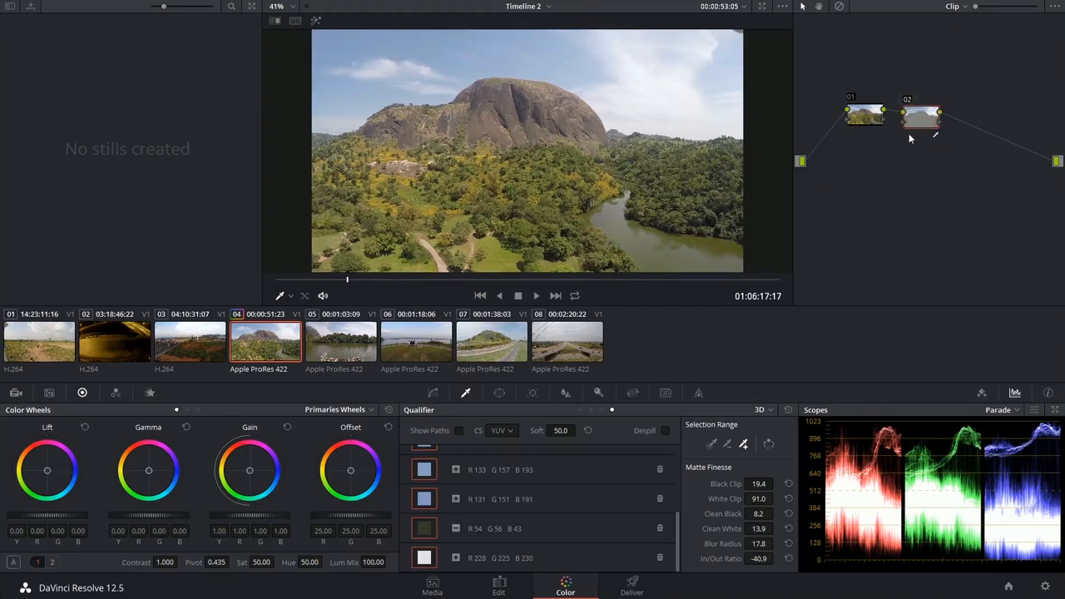
Step: Raise the keyed sky's saturation to 96 and compare it with node 02 bypassed
left_click(434, 392)
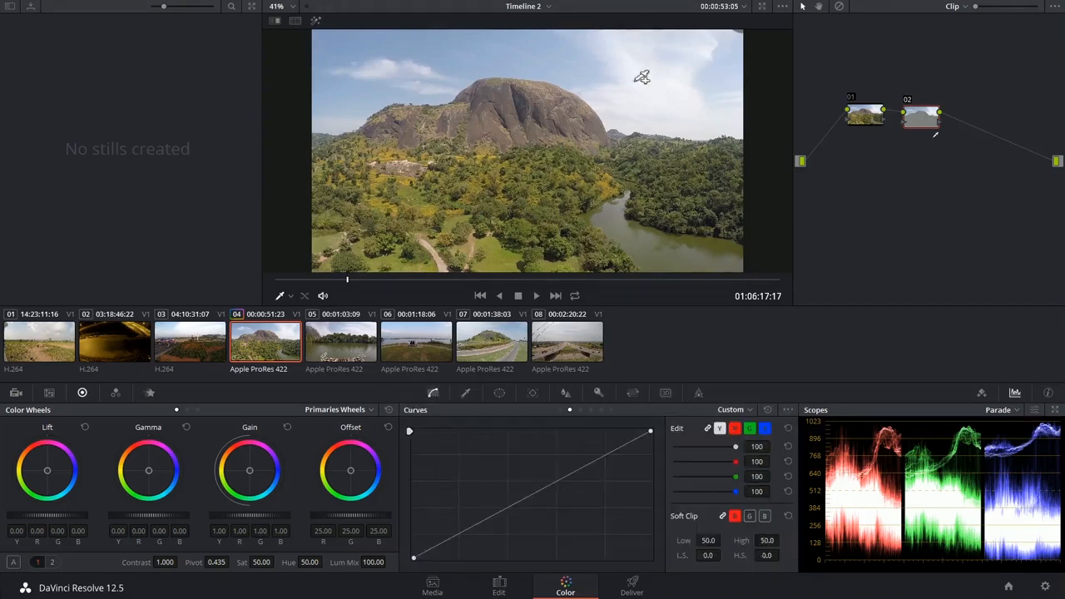
left_click_drag(264, 564, 277, 563)
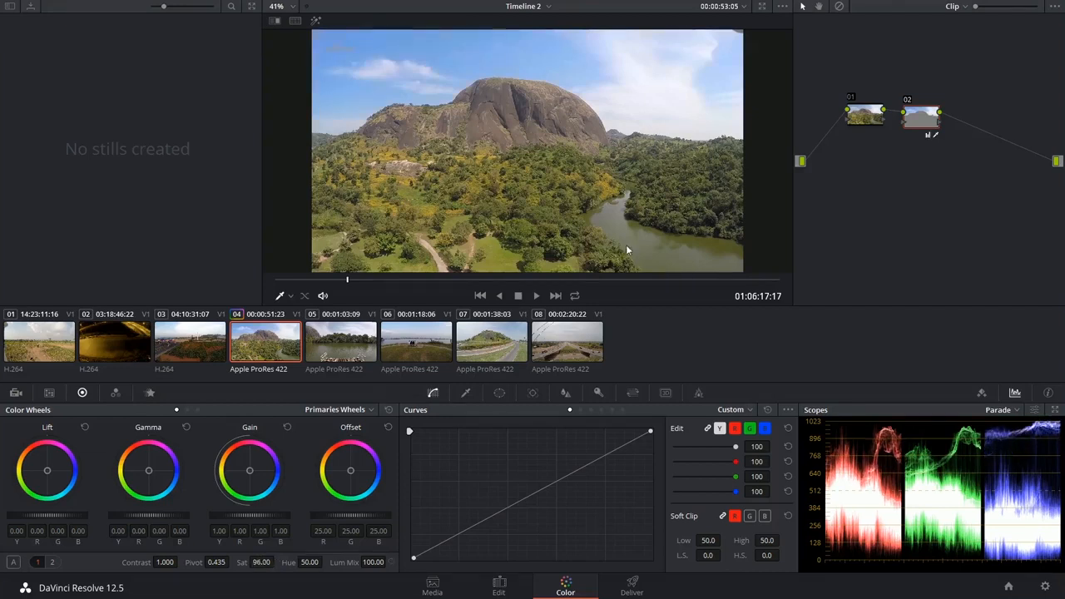
left_click(907, 99)
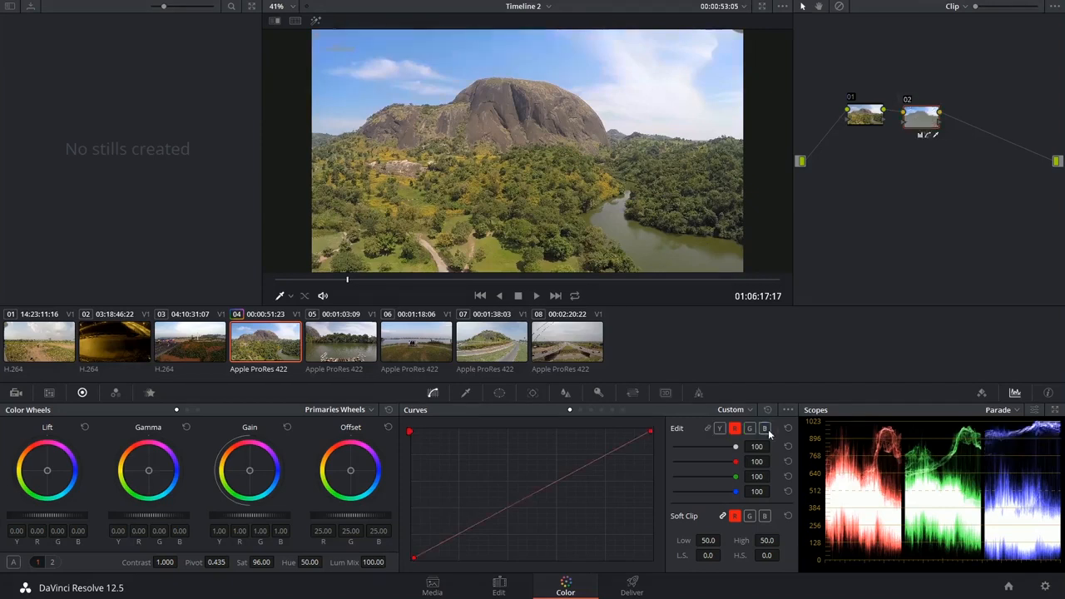
Step: Isolate the blue channel of node 02's custom curve and raise its midpoint slightly to deepen the sky's blue
left_click(766, 429)
left_click(527, 493)
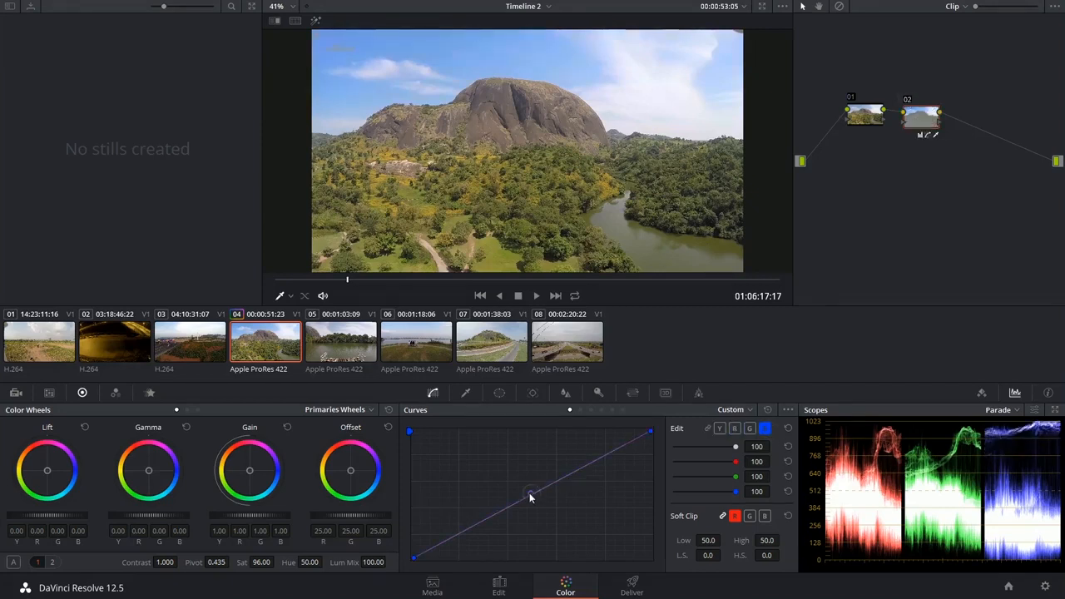
left_click_drag(527, 494, 518, 480)
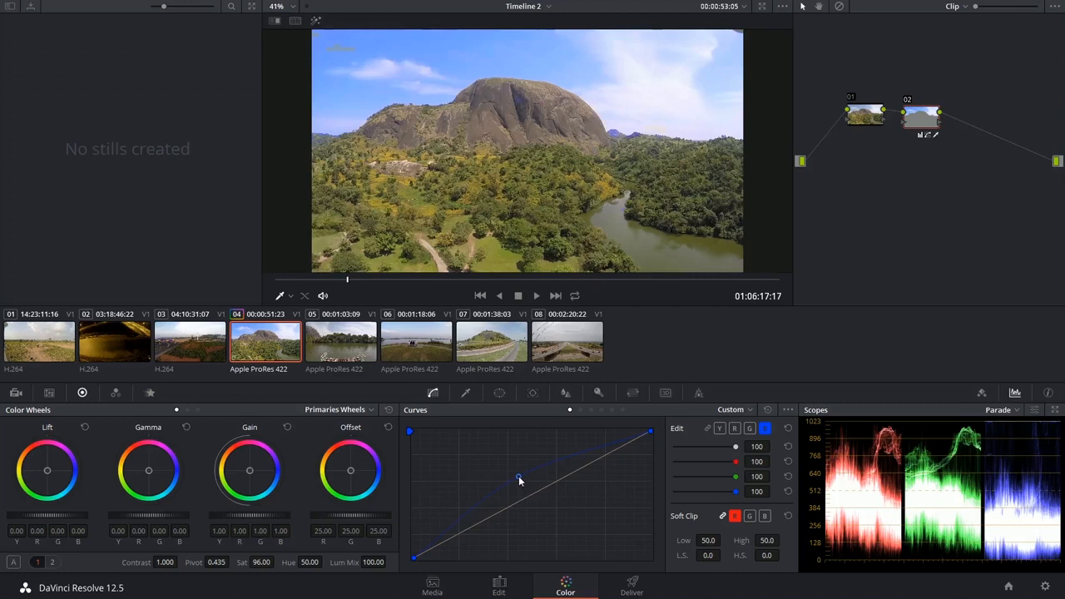
Step: Compare the sky with and without node 02's grade
left_click(907, 99)
left_click(908, 100)
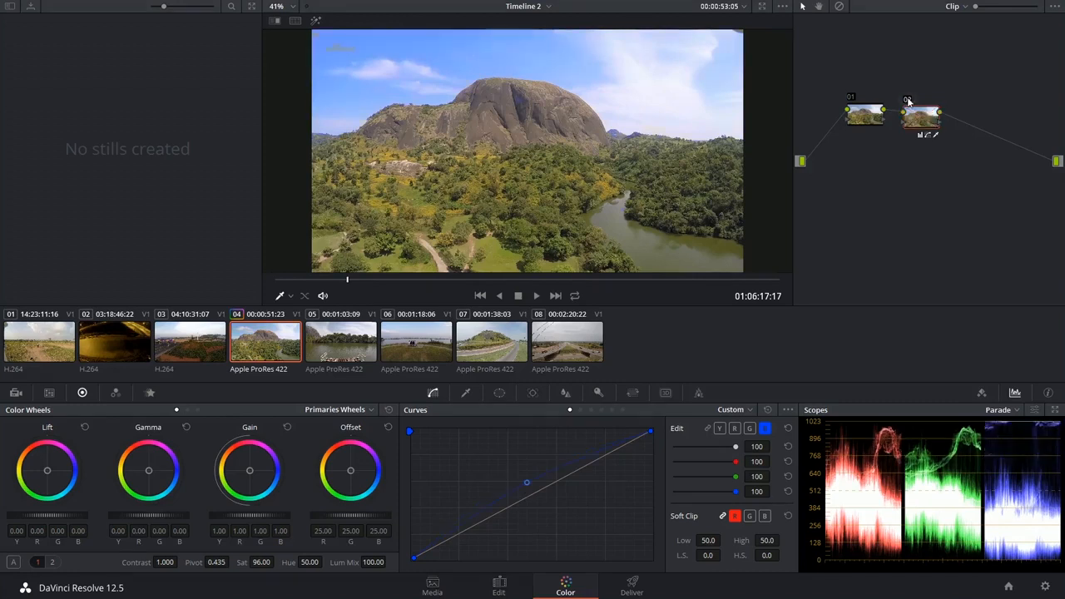
left_click(908, 100)
left_click(907, 99)
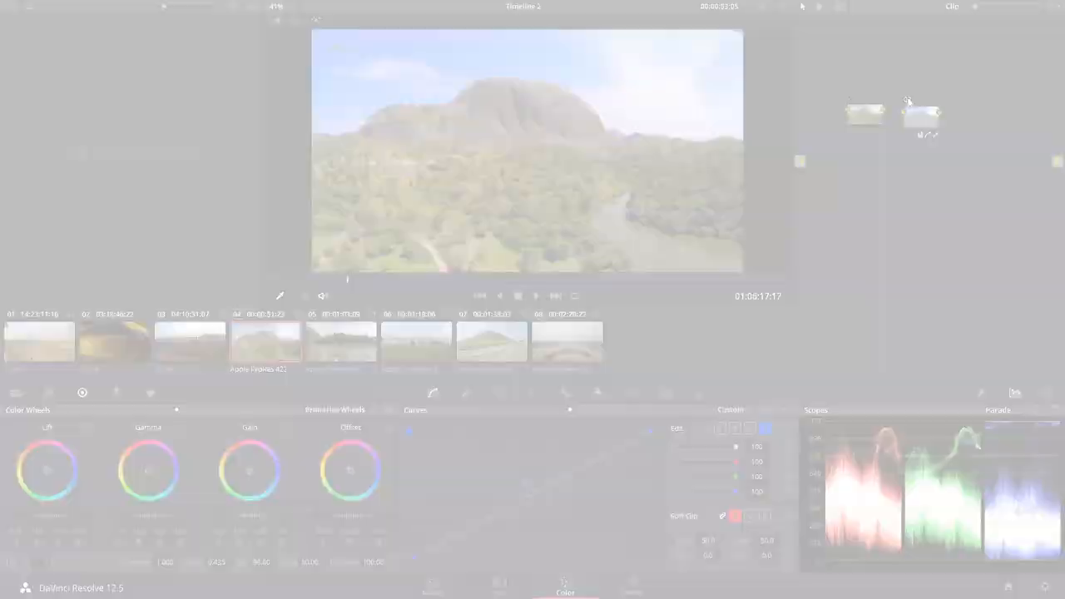